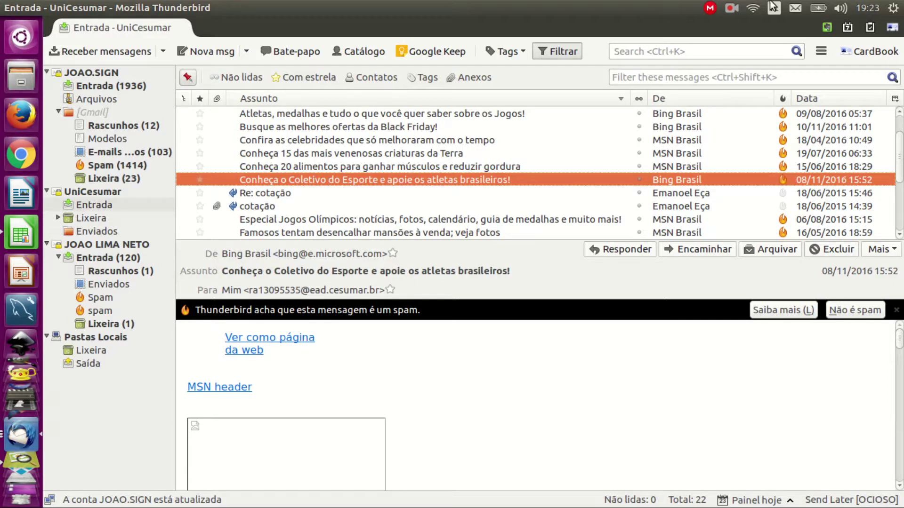
Open the global antispam settings in the security section of the preferences.
click(357, 6)
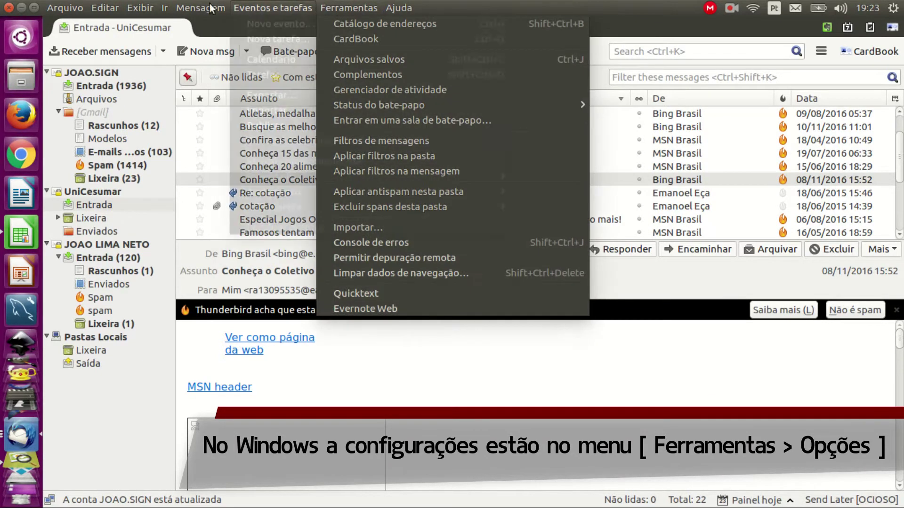
mouse_move(103, 6)
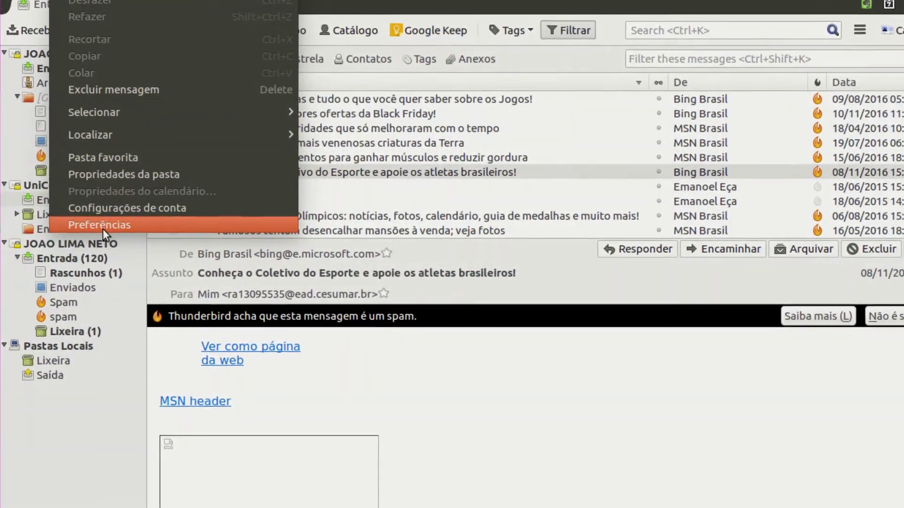
click(103, 229)
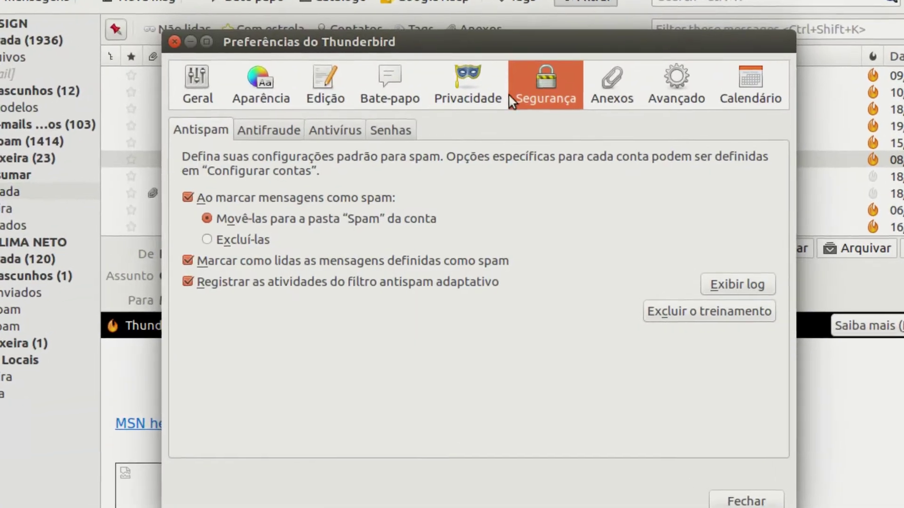
click(185, 78)
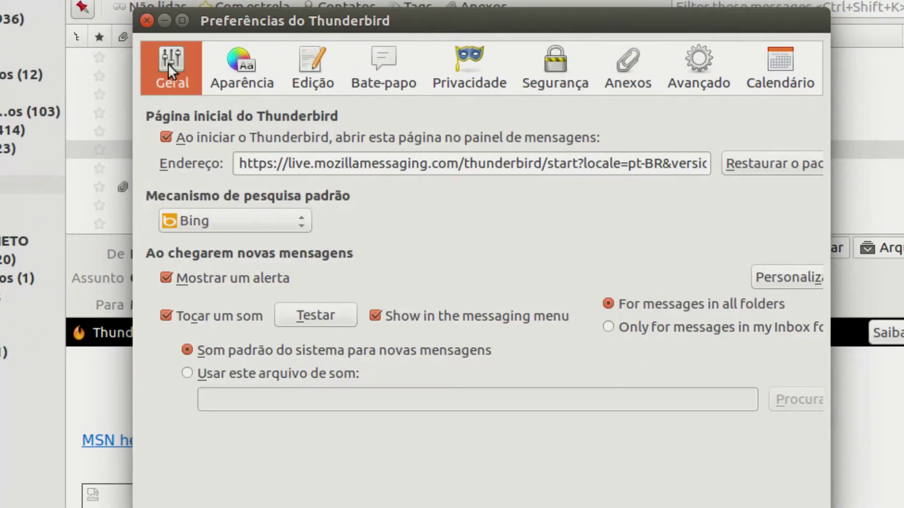
click(564, 59)
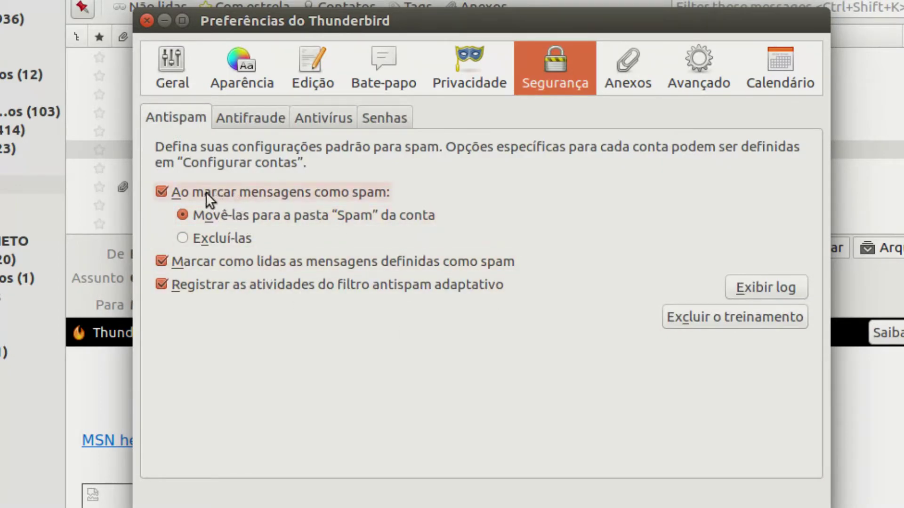
Clear and re-enable the global options for handling messages marked as spam, marking spam as read and logging the adaptive filter.
click(160, 191)
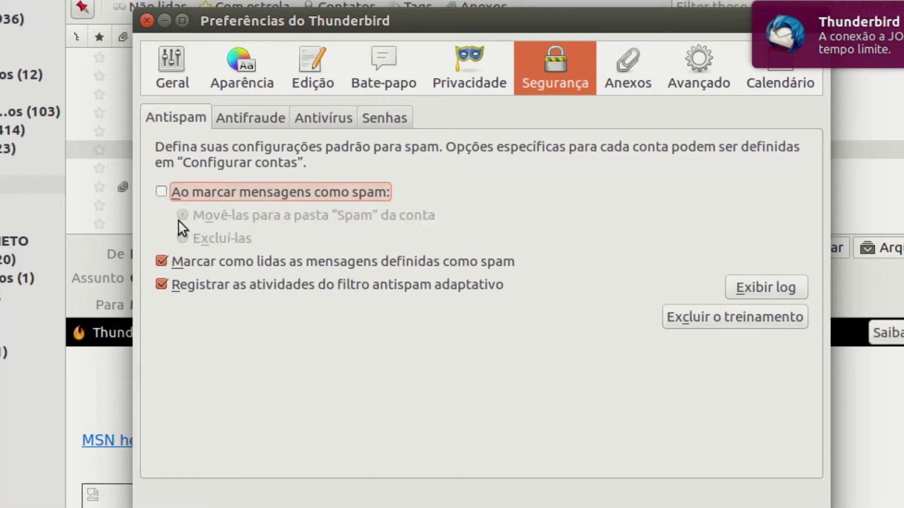
click(160, 284)
click(161, 262)
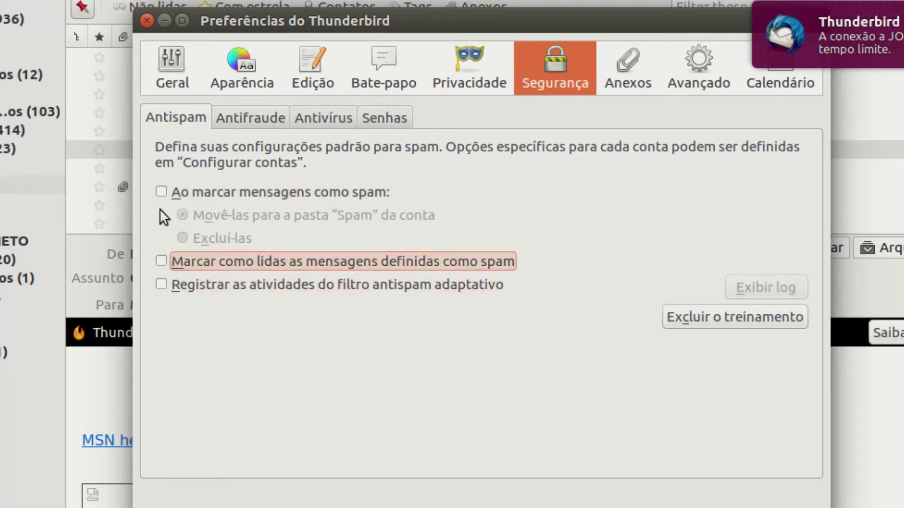
click(160, 192)
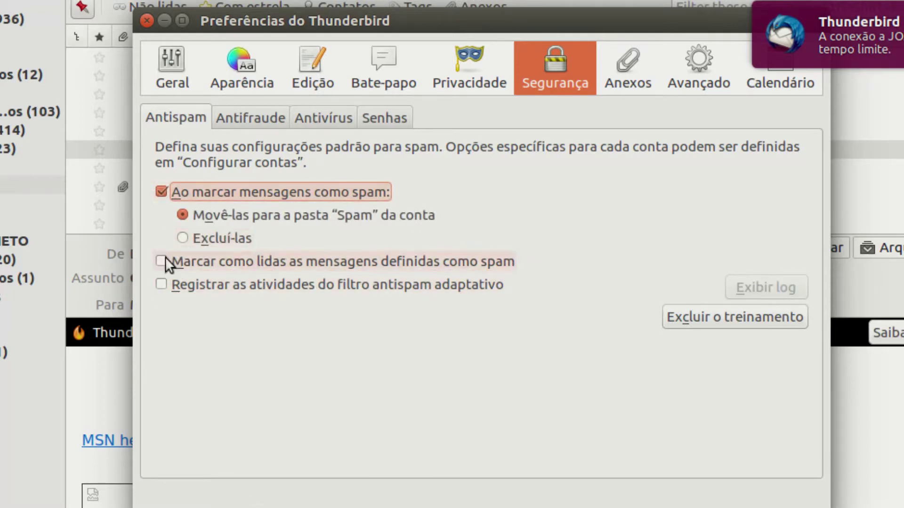
click(162, 260)
click(161, 285)
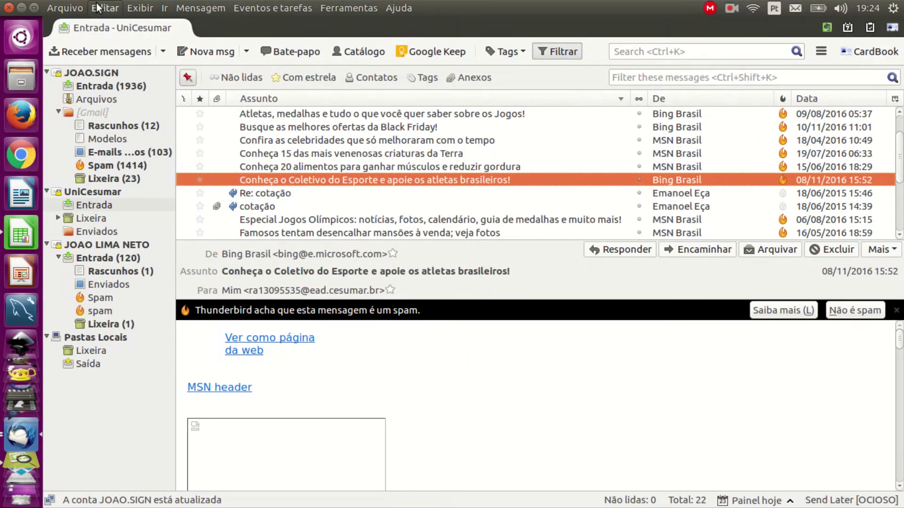
Open the antispam page for the third mail account in the account settings.
click(104, 8)
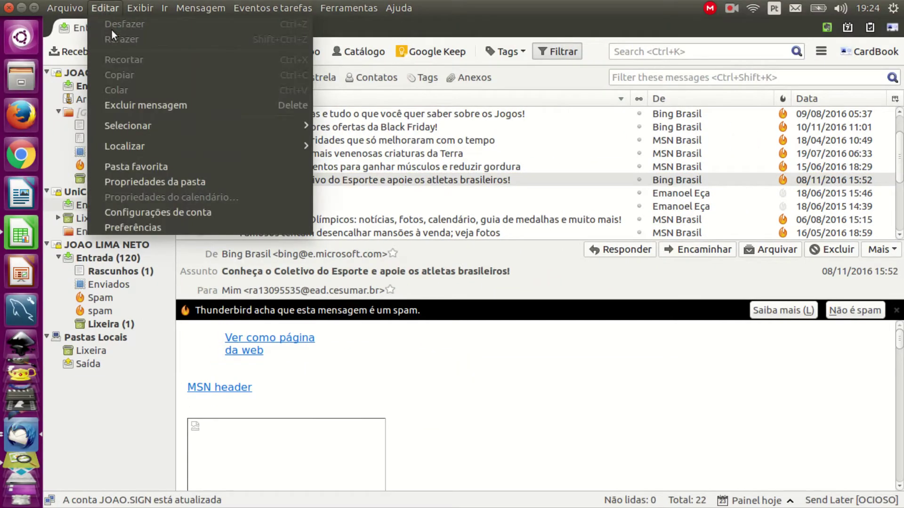
click(178, 212)
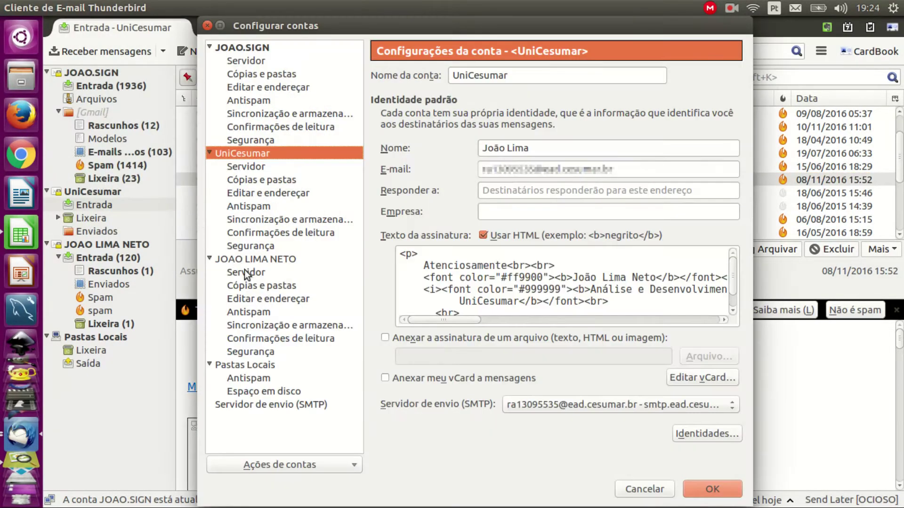
click(261, 285)
click(264, 312)
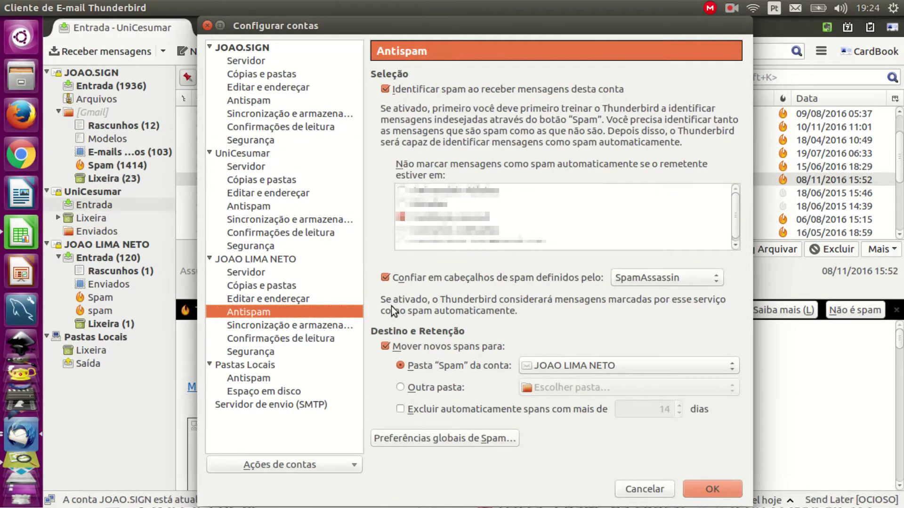
Clear and re-enable trusting SpamAssassin headers and moving new spam to the account's Spam folder.
click(385, 277)
click(385, 347)
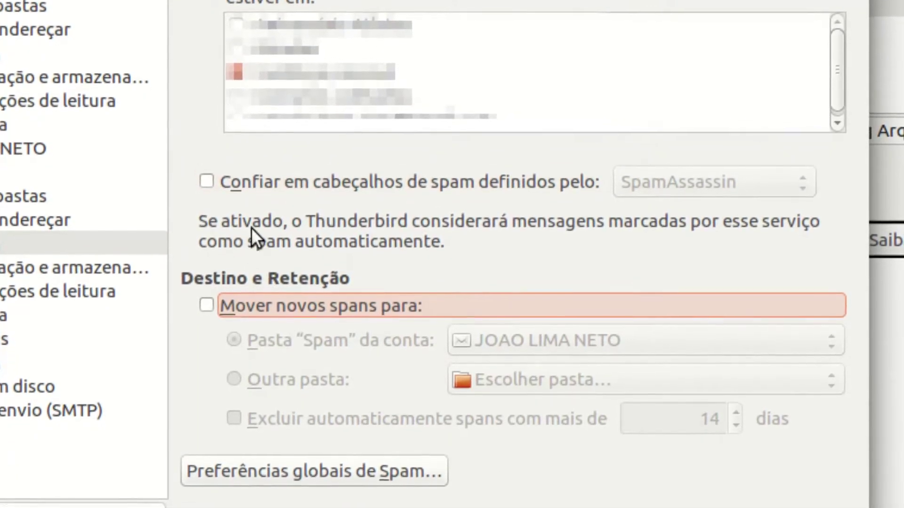
click(280, 184)
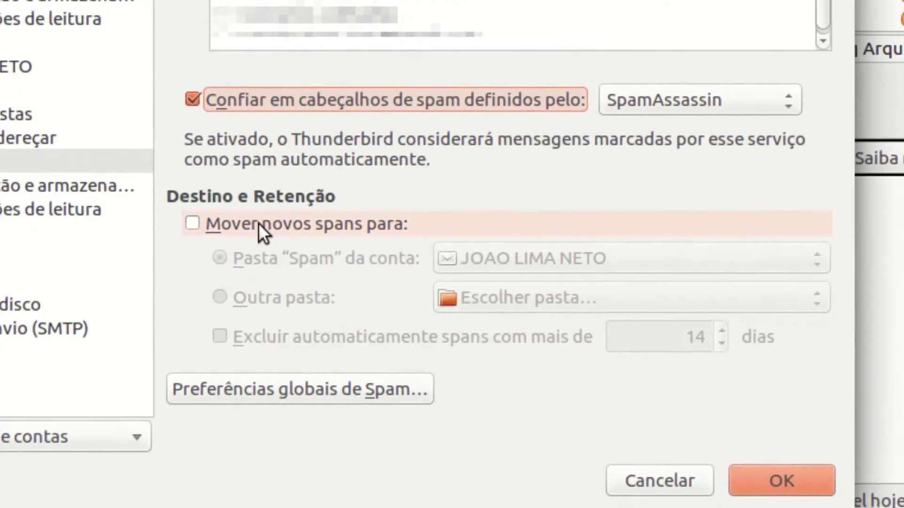
click(273, 222)
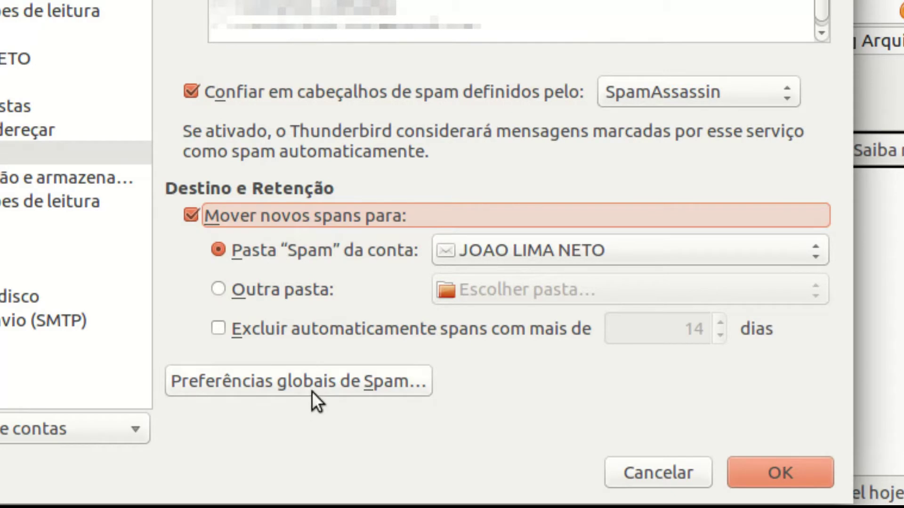
Review the global spam preferences from the account's antispam page, and close both settings windows.
click(305, 380)
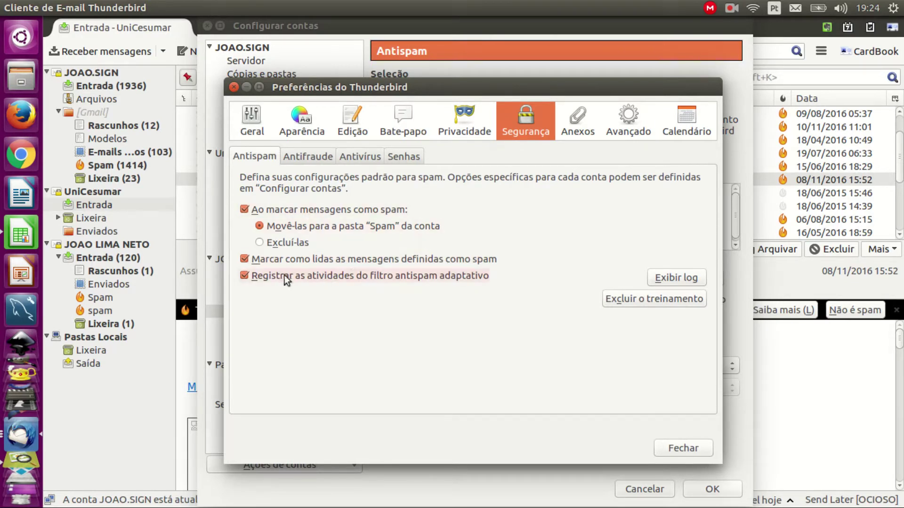
click(233, 87)
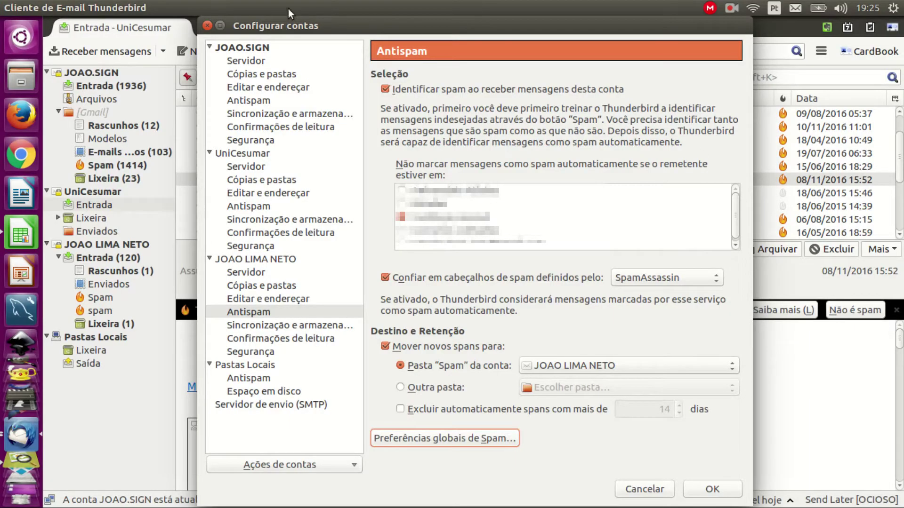
click(208, 25)
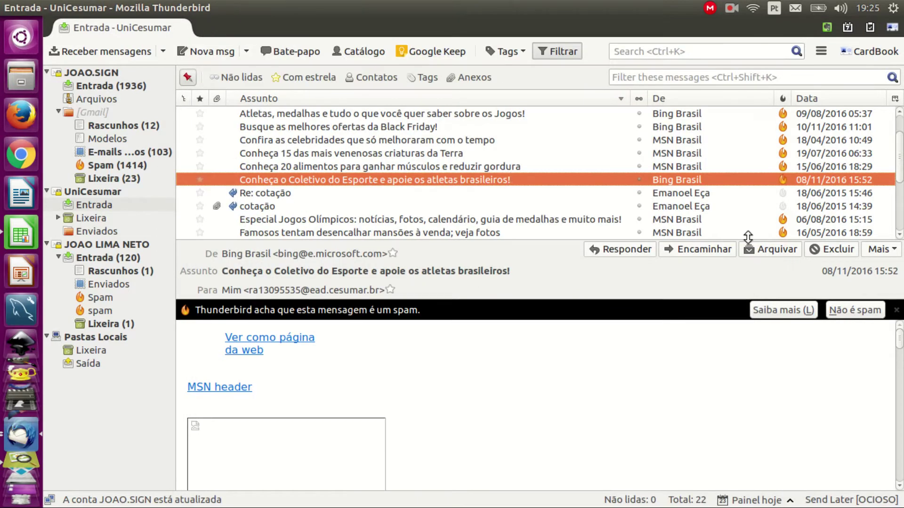
Compare the legitimate "Re: cotação" message with the Bing Brasil message flagged as spam.
click(696, 194)
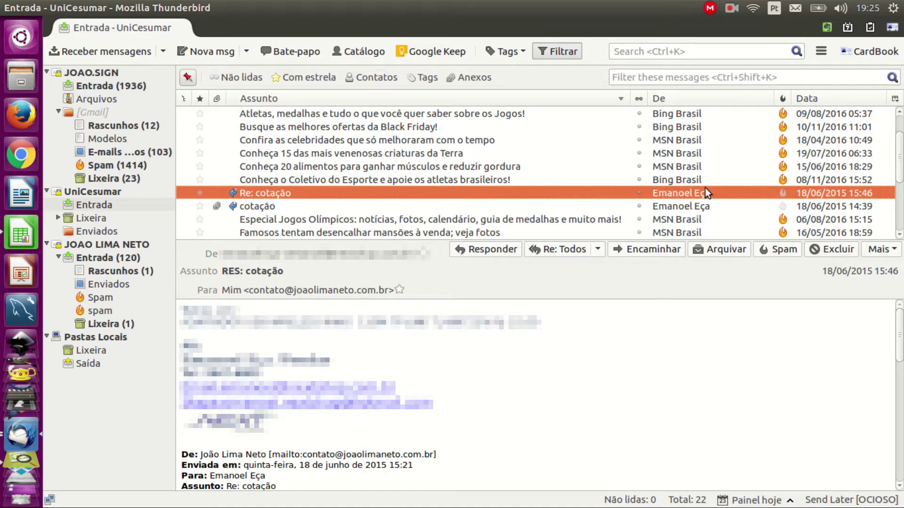
click(693, 179)
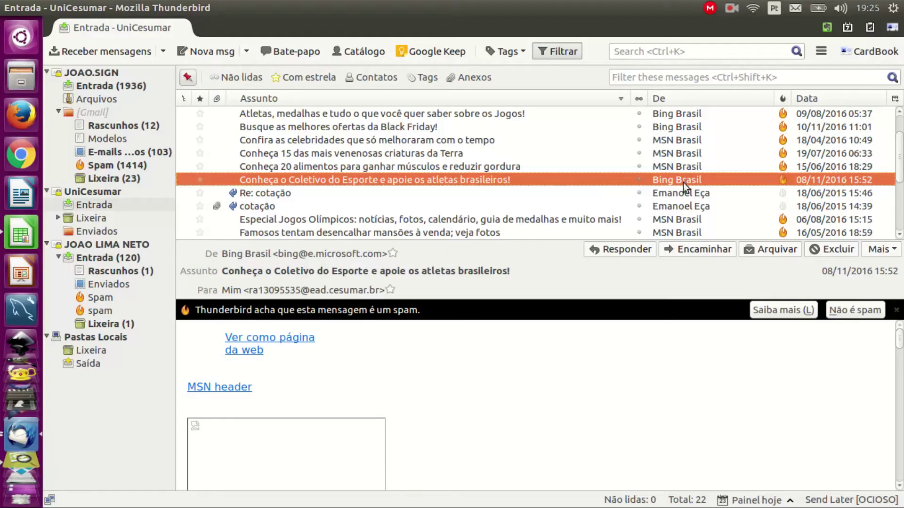
click(688, 196)
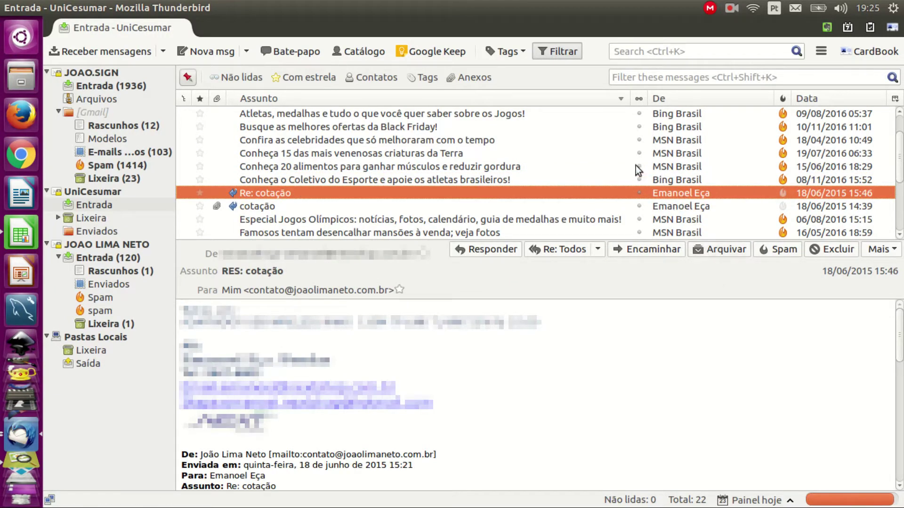
Review the third mail account's antispam settings again and leave the account settings without saving.
mouse_move(435, 6)
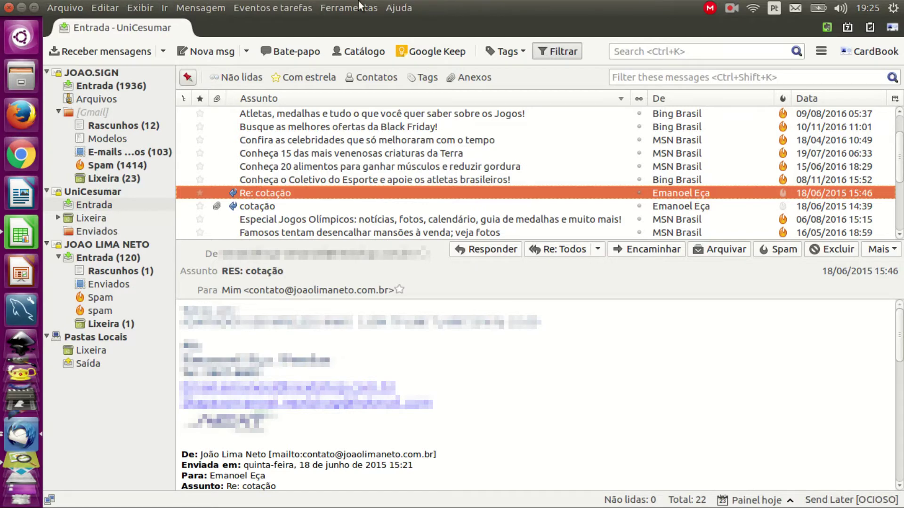
click(105, 7)
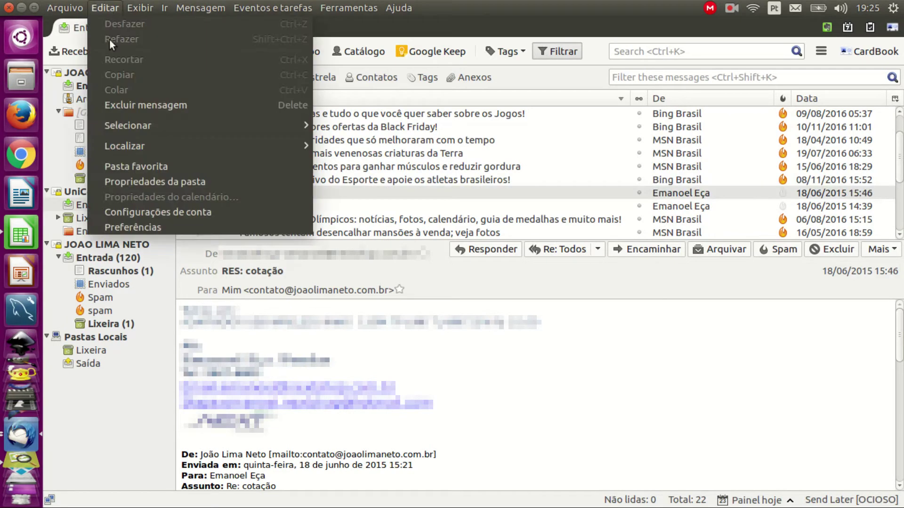
click(151, 212)
click(255, 319)
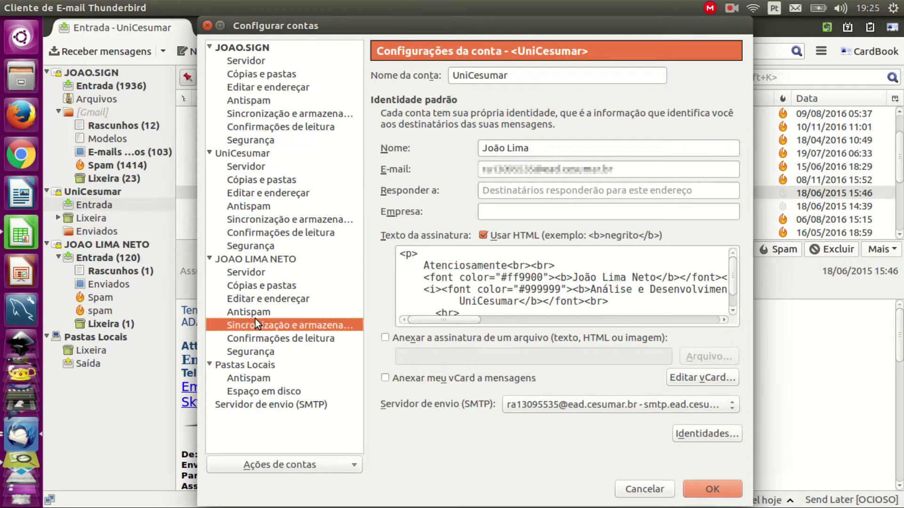
click(258, 317)
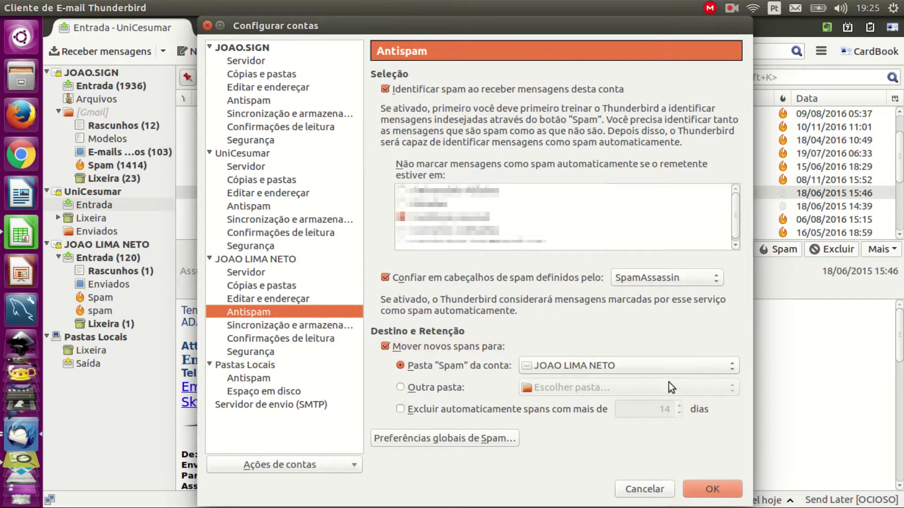
click(635, 492)
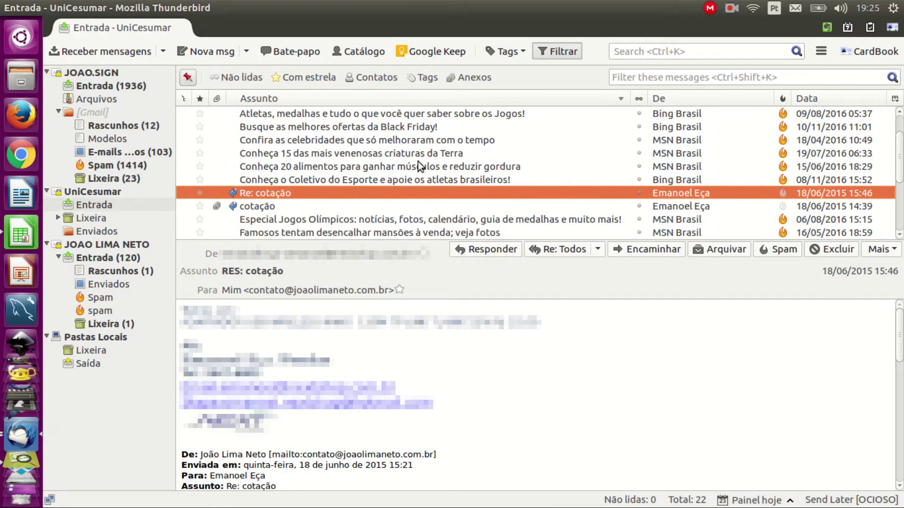
Review the global antispam preferences, including the option to delete the training data, and close them.
click(107, 8)
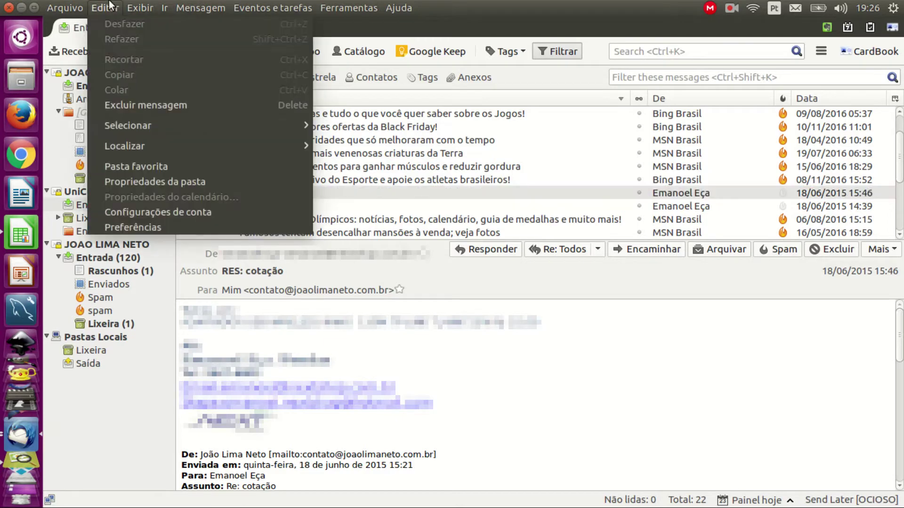
click(149, 230)
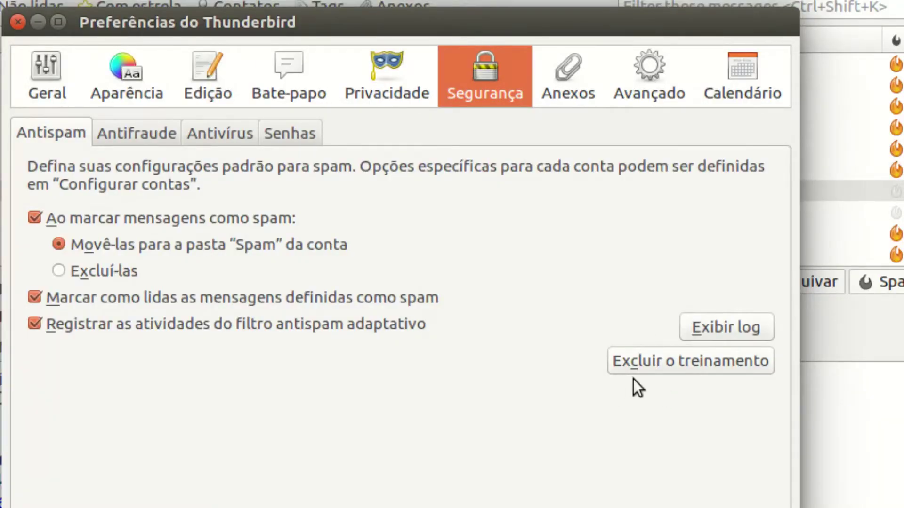
click(18, 22)
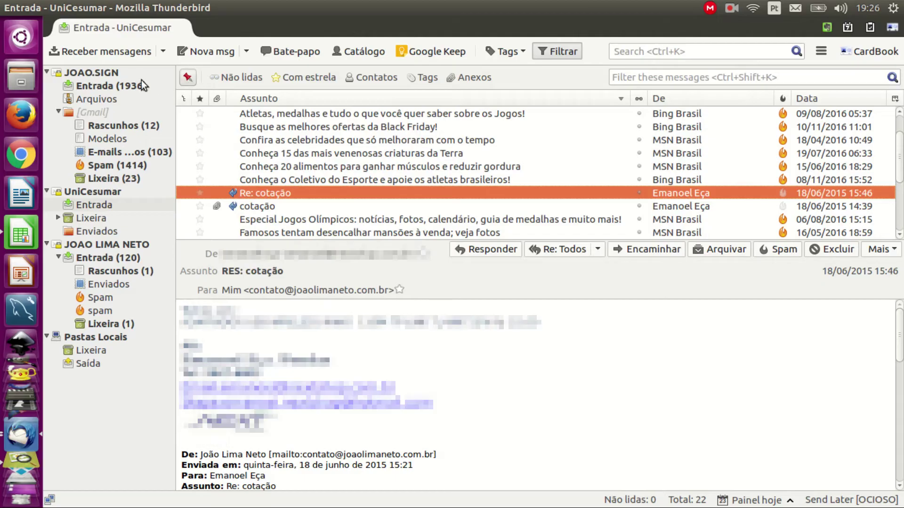
Switch to the file manager and show the hidden files in the home folder.
click(15, 75)
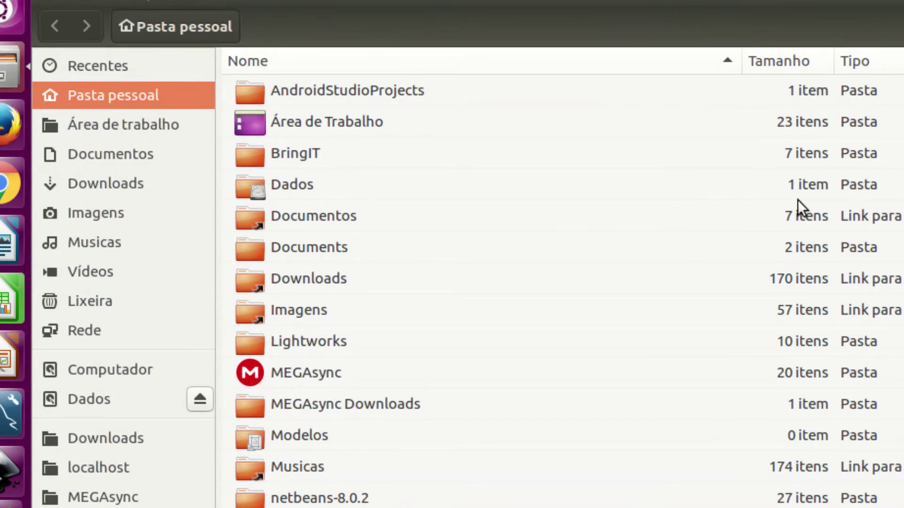
scroll(462, 318, down, 5)
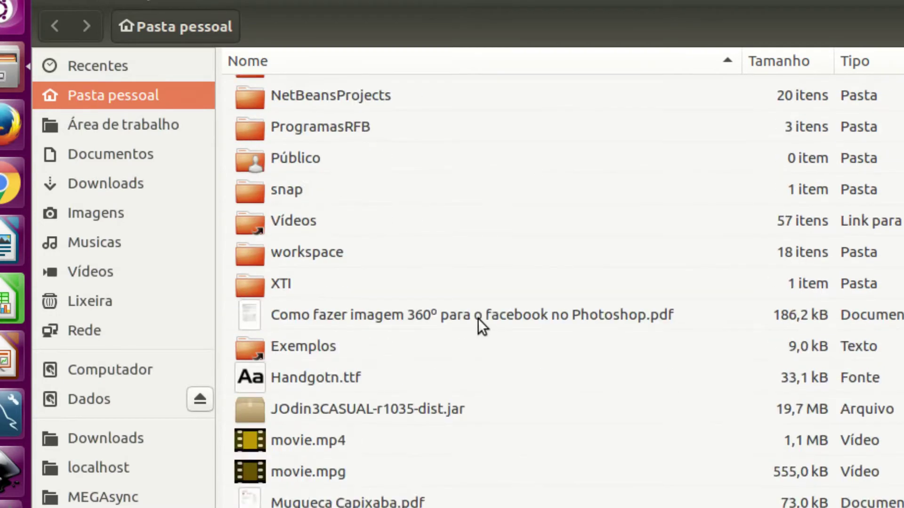
scroll(478, 318, up, 3)
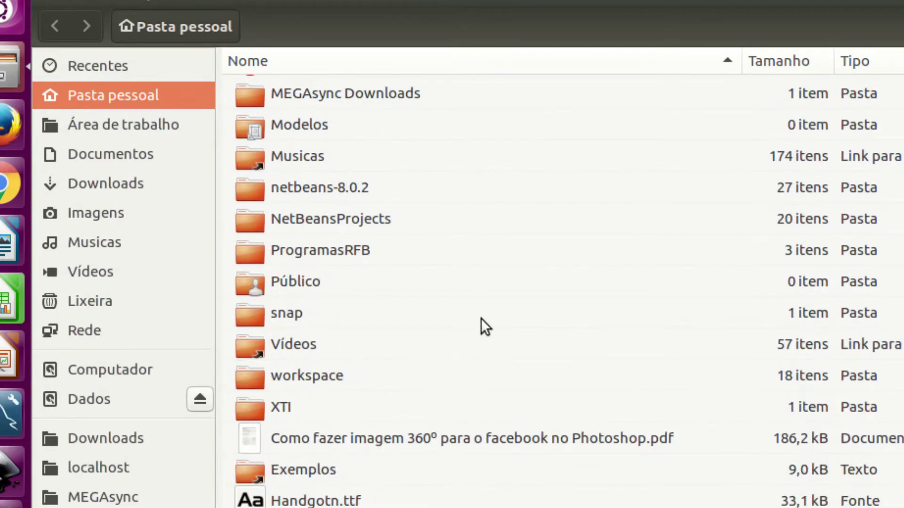
click(504, 333)
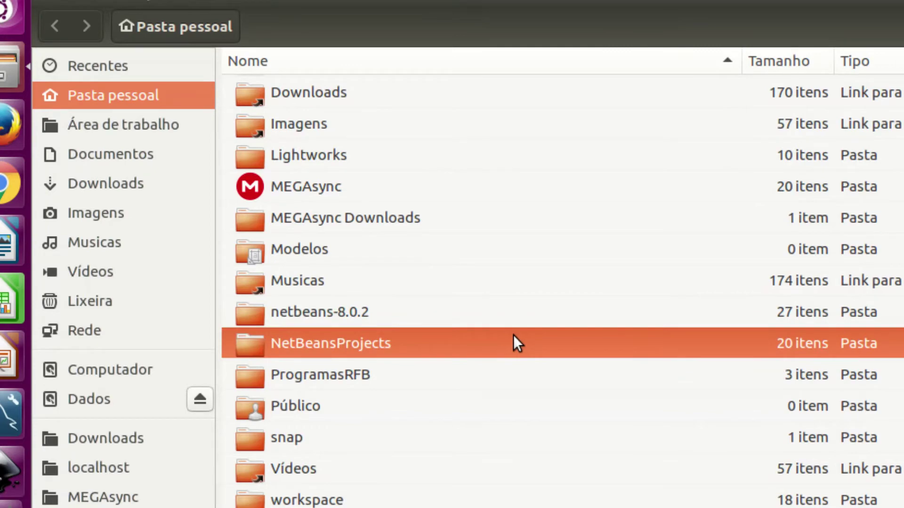
key(ctrl+h)
Open the hidden .thunderbird folder in the home folder and its e6kynpet.default profile folder.
scroll(489, 302, down, 4)
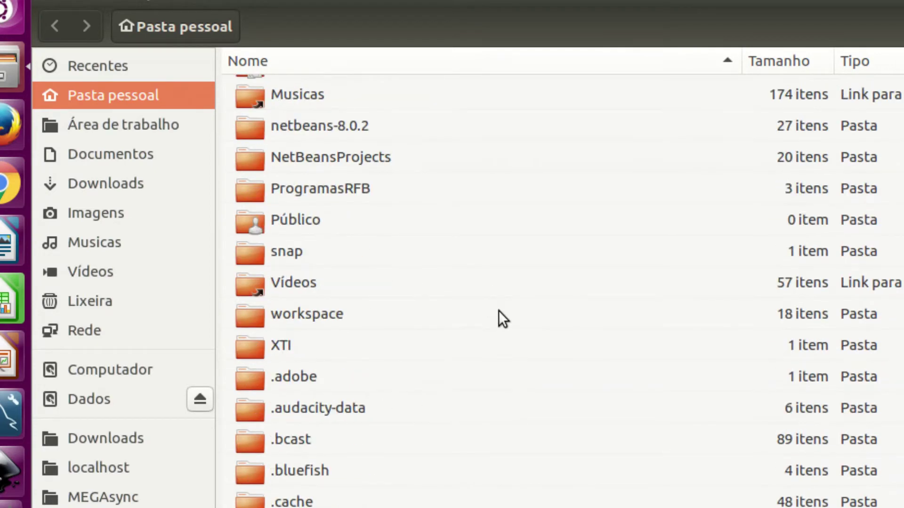
scroll(499, 310, down, 12)
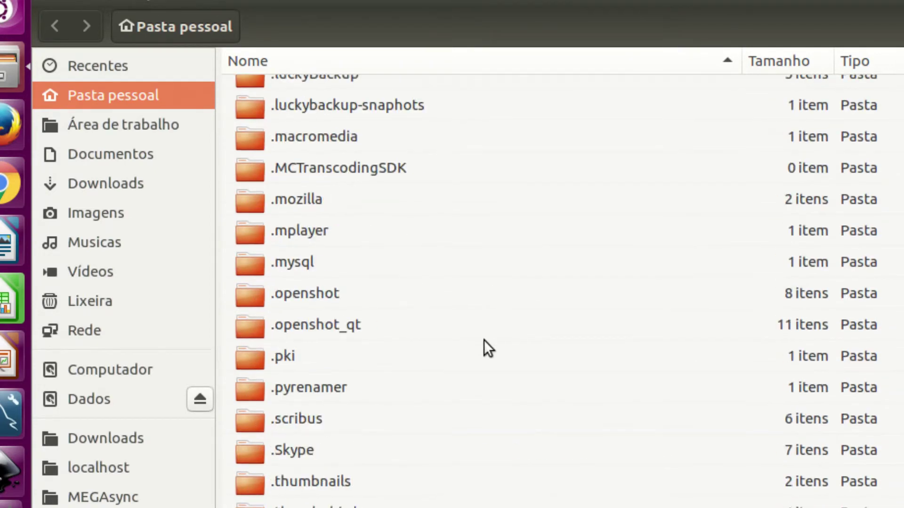
scroll(484, 340, down, 5)
scroll(484, 341, up, 3)
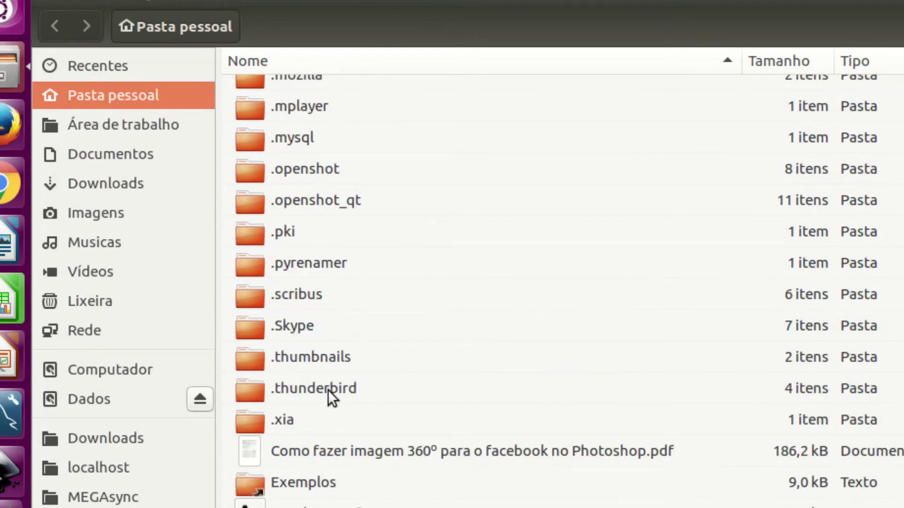
click(301, 391)
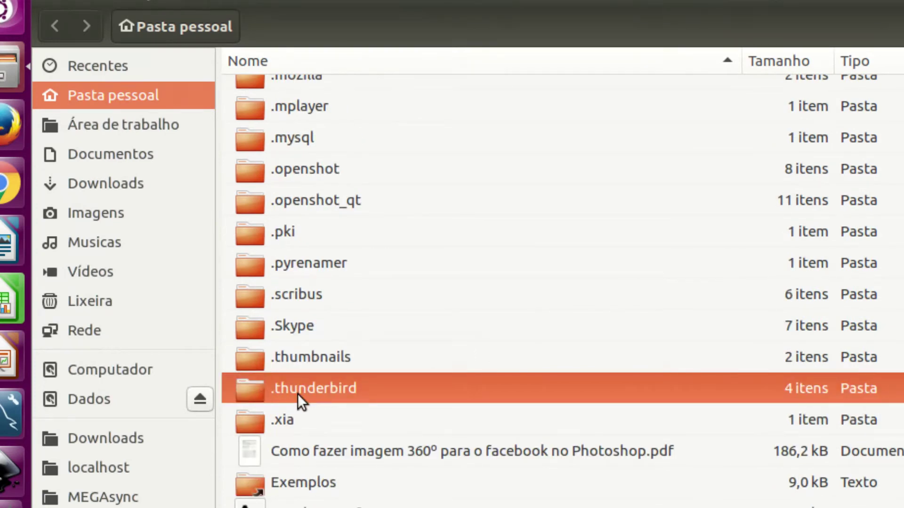
double_click(298, 394)
double_click(321, 153)
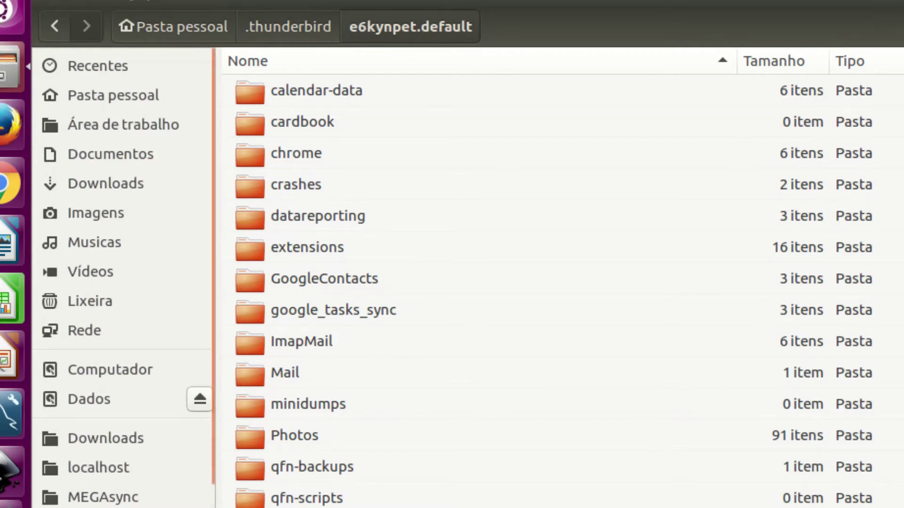
Search the profile folder for "train" and look at the actions available for training.dat.
key(ctrl+f)
text(t)
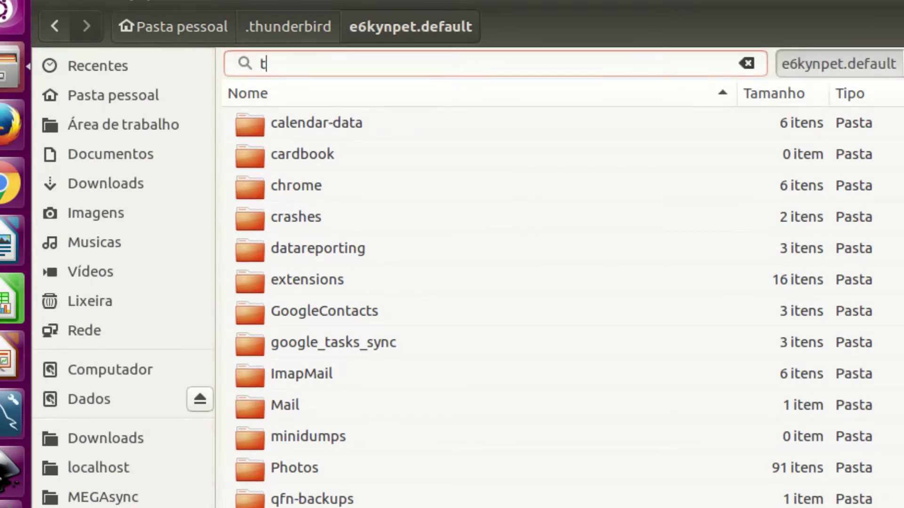
text(rain)
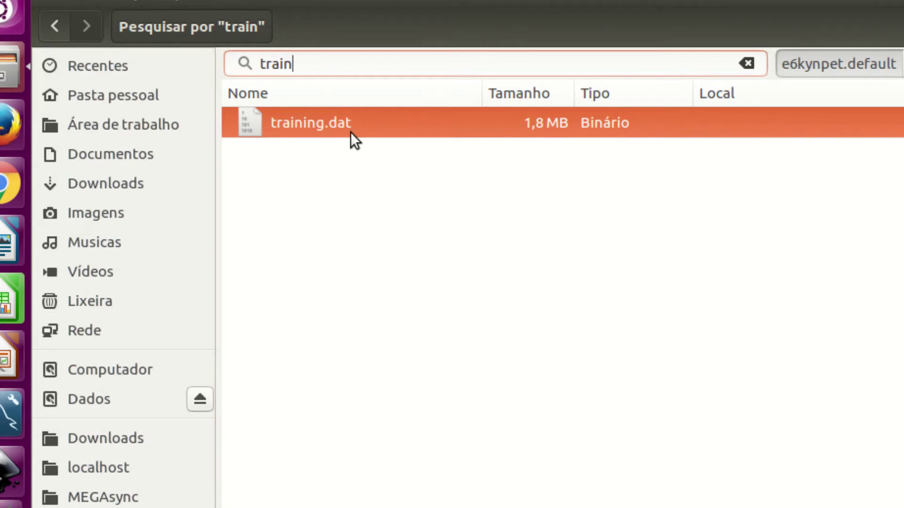
right_click(332, 130)
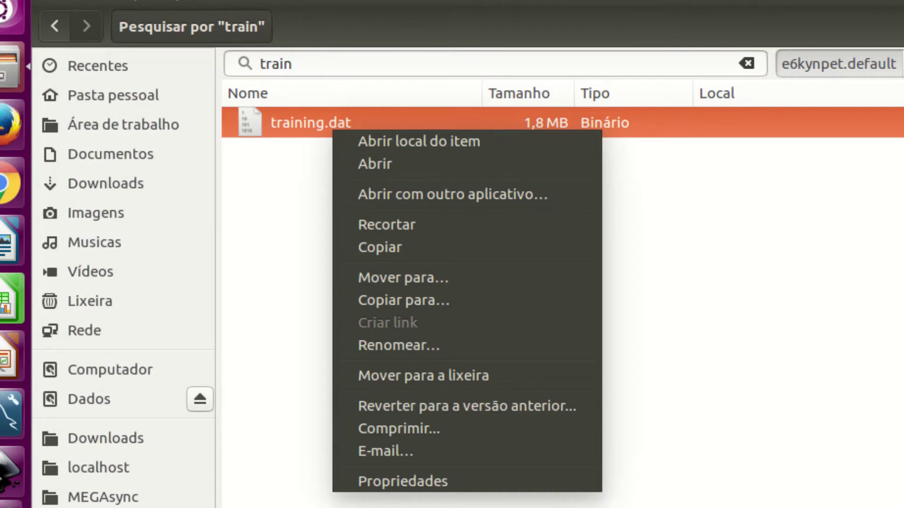
click(854, 281)
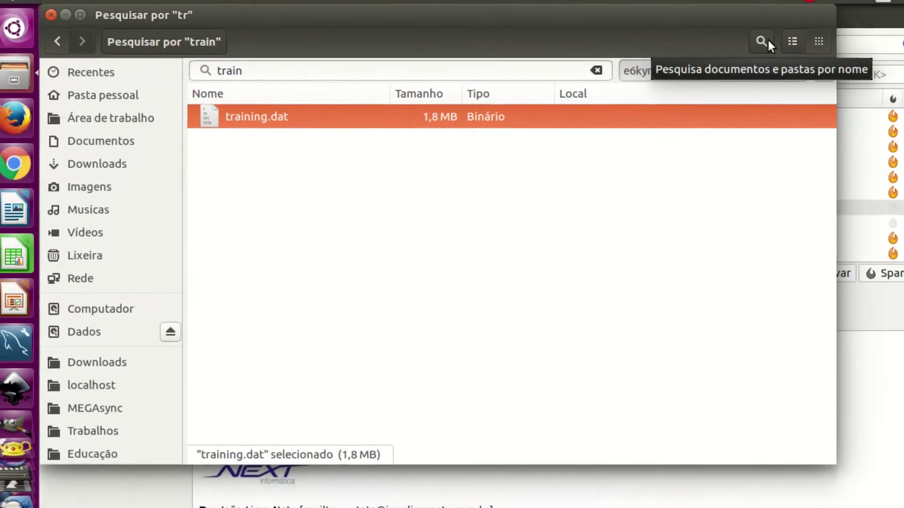
Go back up to the .thunderbird folder and leave the full-screen view of the roaming.jpg image.
key(alt+Up)
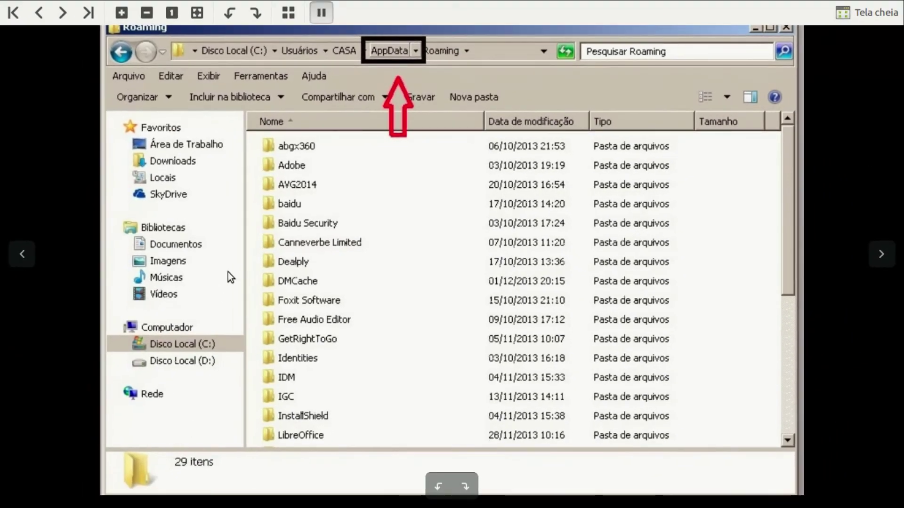
key(Escape)
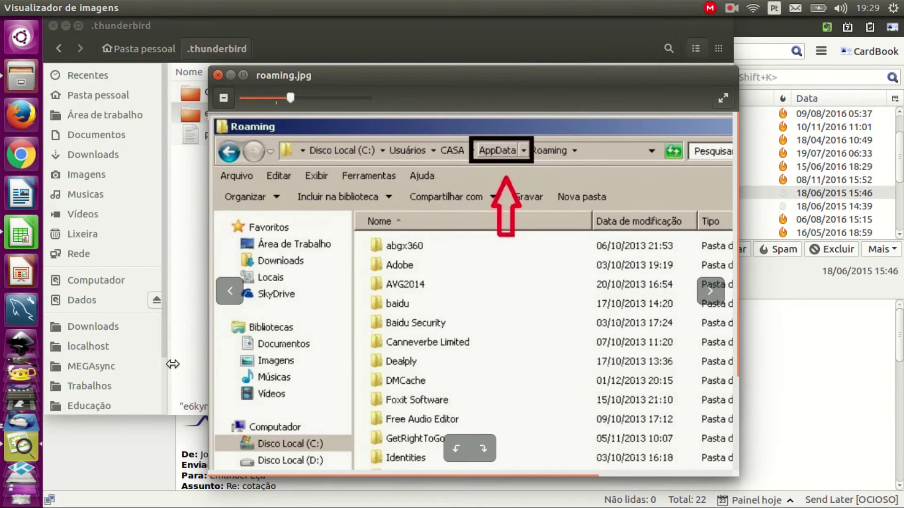
click(174, 234)
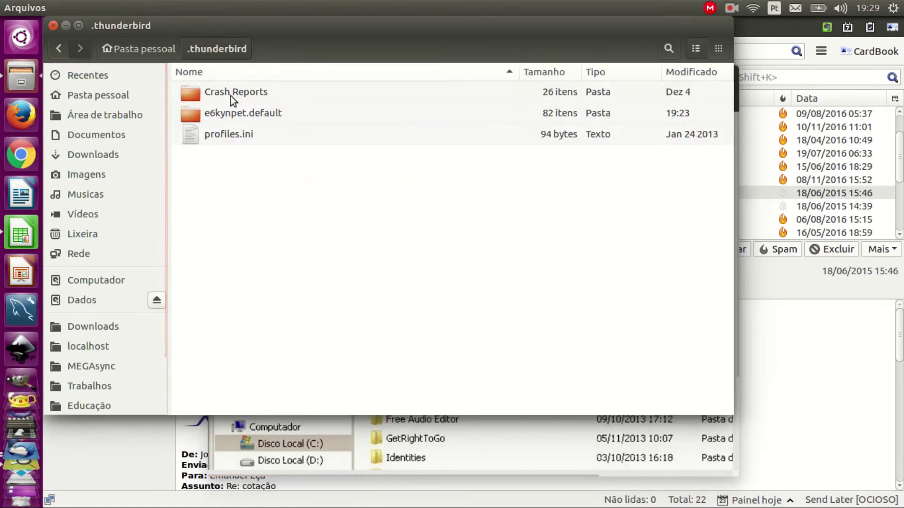
Look over the items of the .thunderbird folder and reopen the e6kynpet.default profile folder.
click(231, 95)
click(233, 114)
click(233, 132)
click(247, 120)
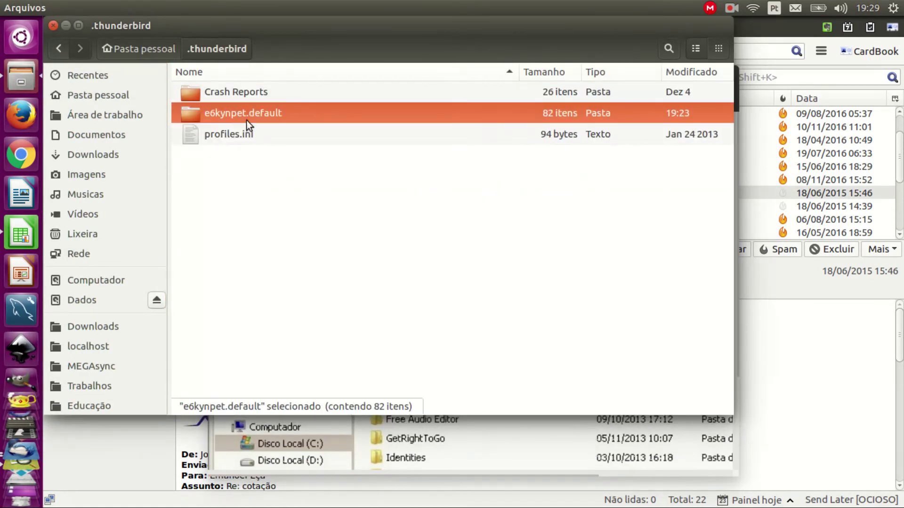
double_click(245, 114)
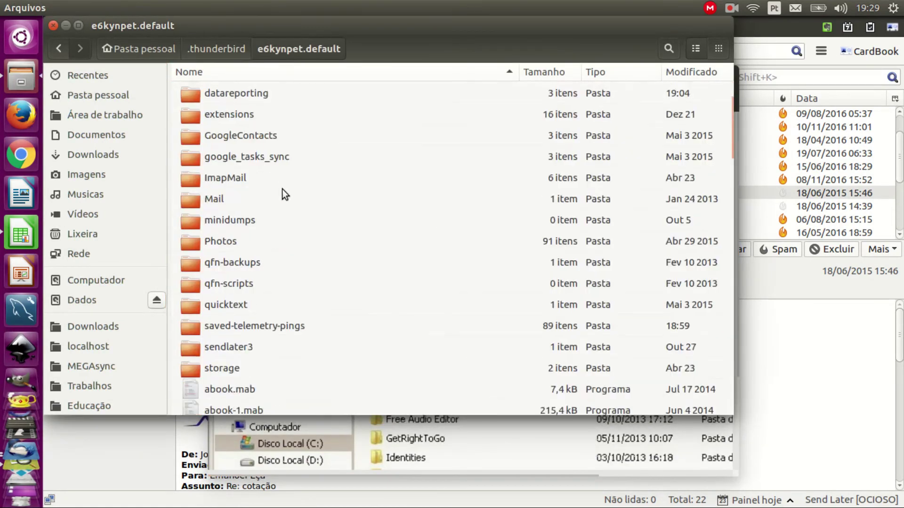
Look through the profile folder's files and search them for "train".
scroll(283, 193, down, 10)
scroll(278, 202, down, 3)
scroll(291, 208, up, 6)
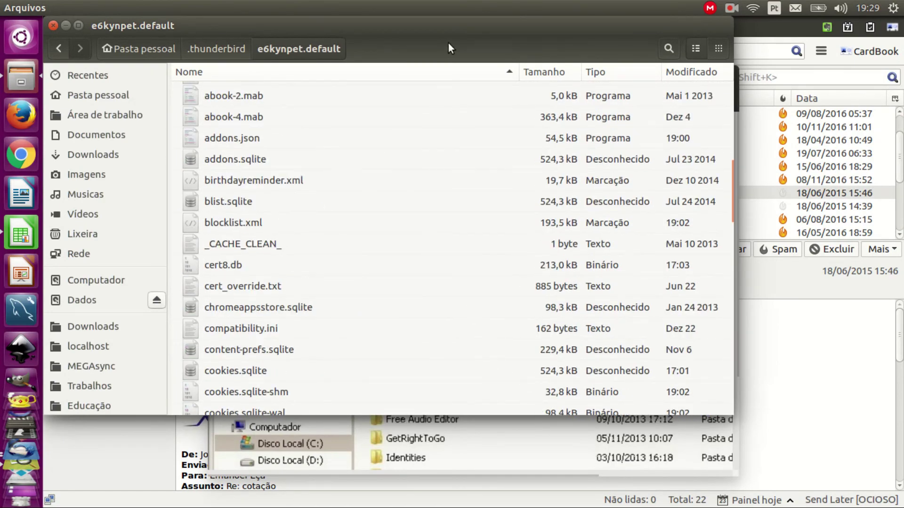
click(667, 47)
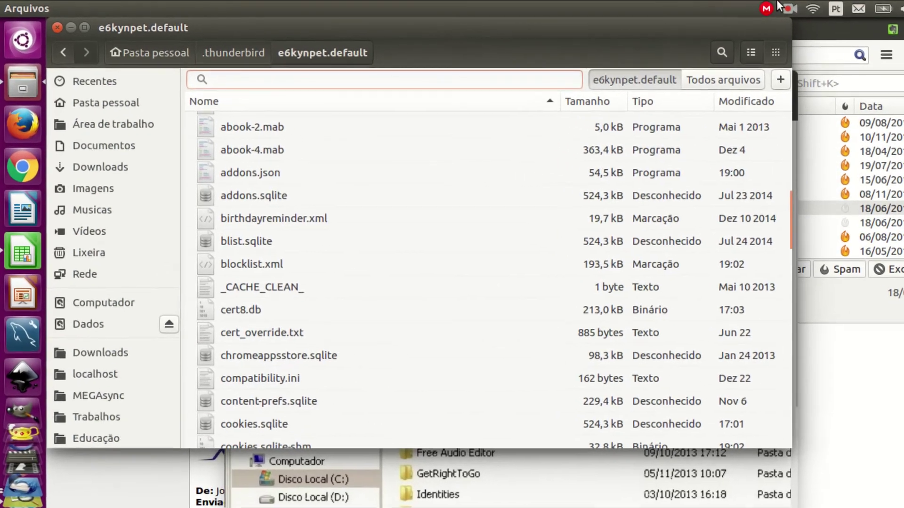
text(train)
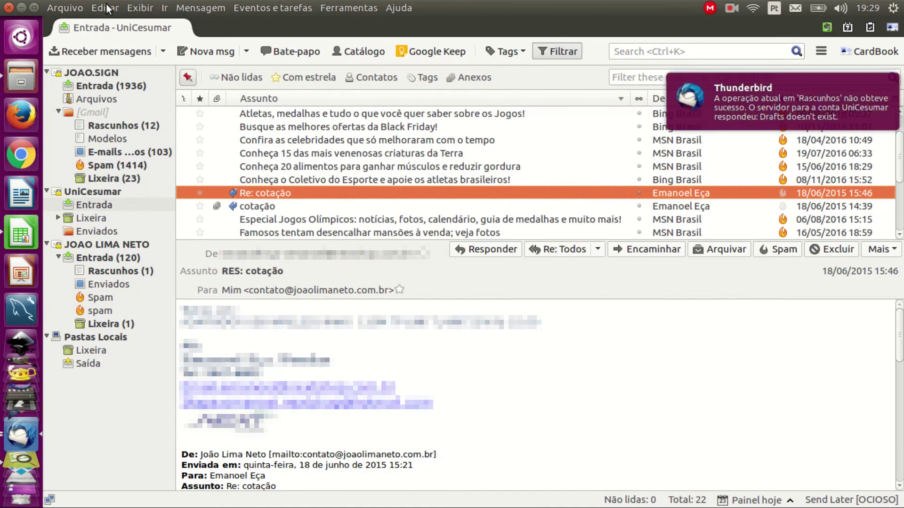
Switch back to Thunderbird and open its settings window.
click(107, 8)
click(141, 229)
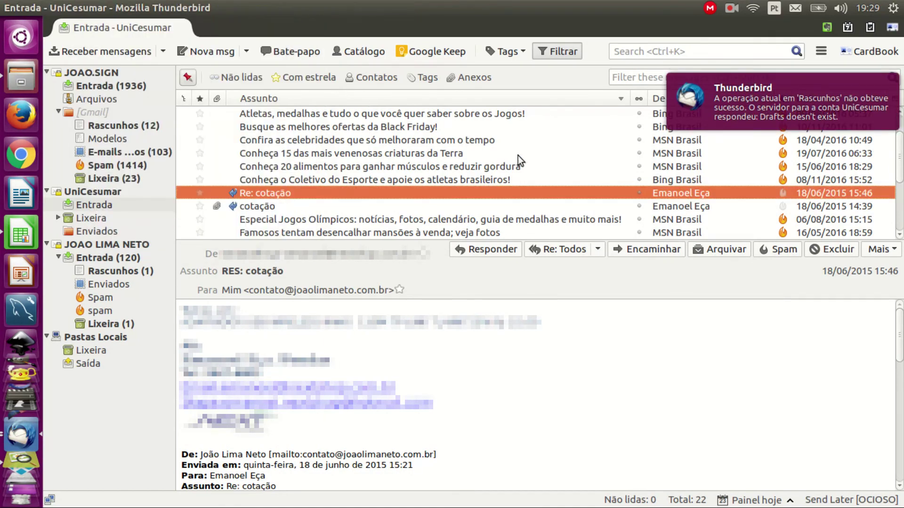